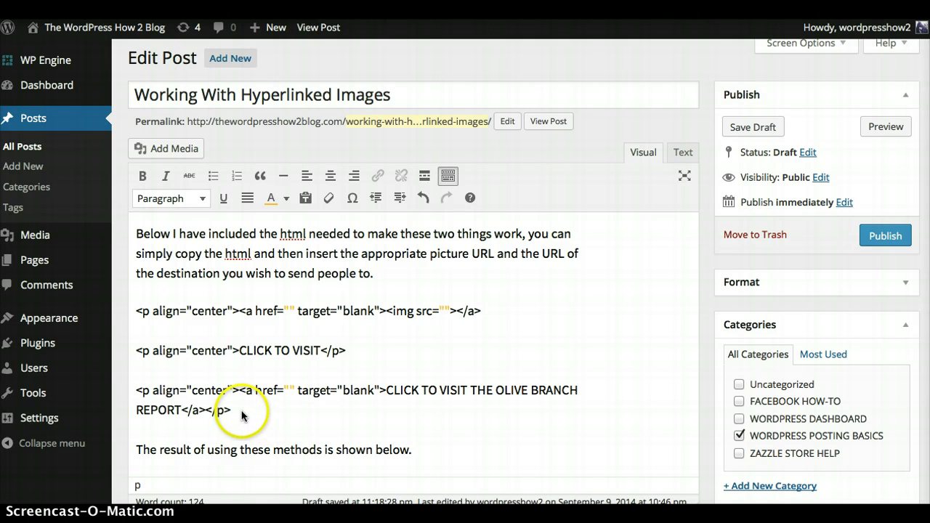
# Step: Copy the three sample HTML snippets and paste them as raw HTML two lines below "The result of using these methods is shown below."
pyautogui.moveTo(241, 412); pyautogui.dragTo(136, 313)
pyautogui.hotkey('ctrl', 'c')
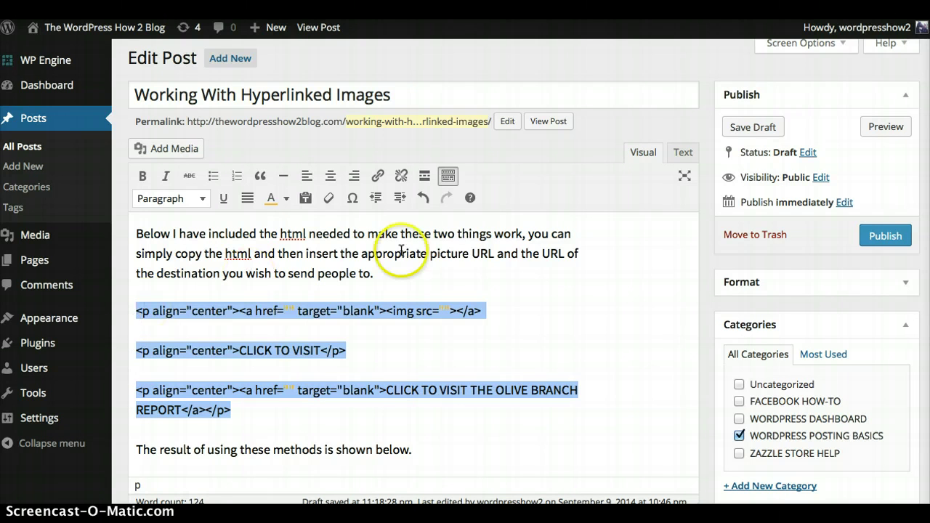
pyautogui.click(681, 156)
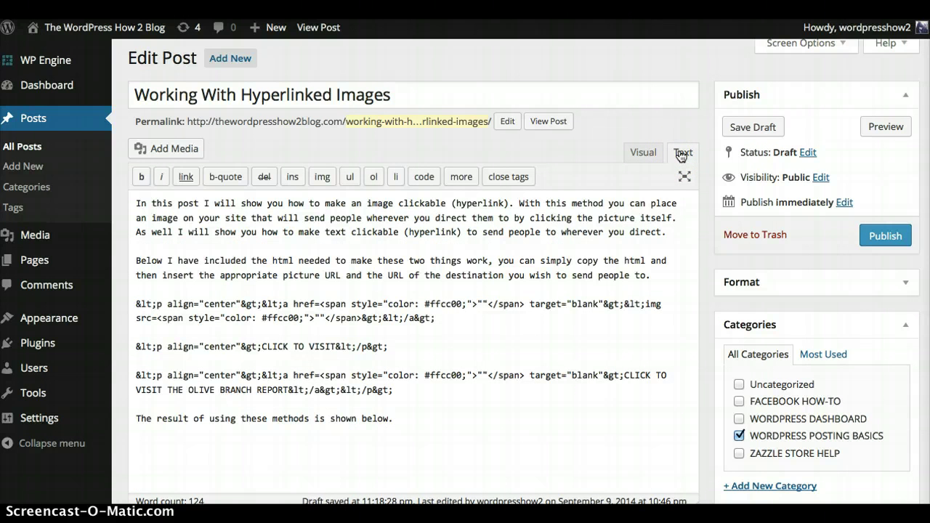
pyautogui.click(396, 420)
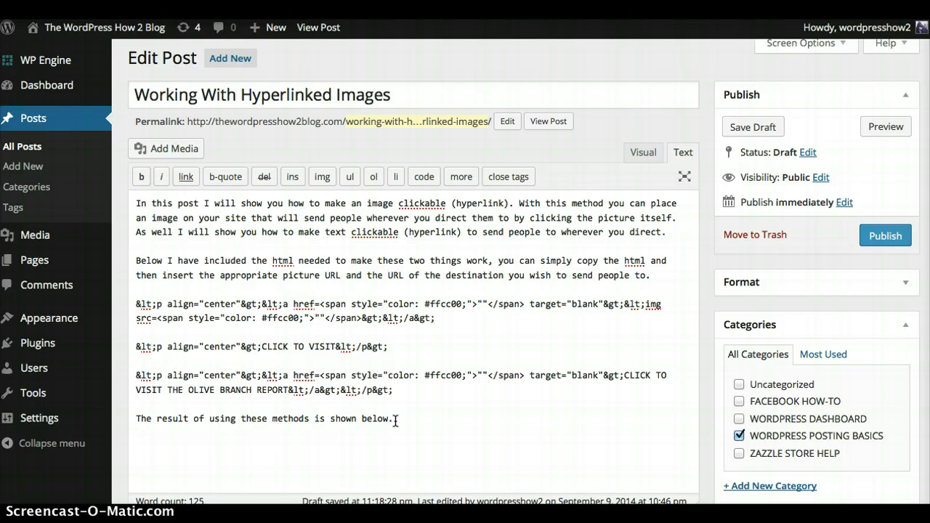
pyautogui.press('Return')
pyautogui.press('Return')
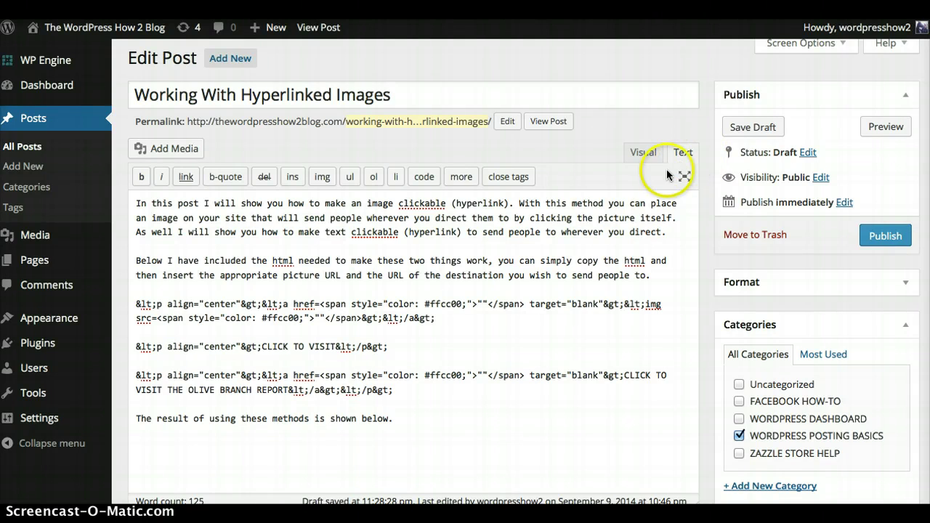
pyautogui.click(163, 465)
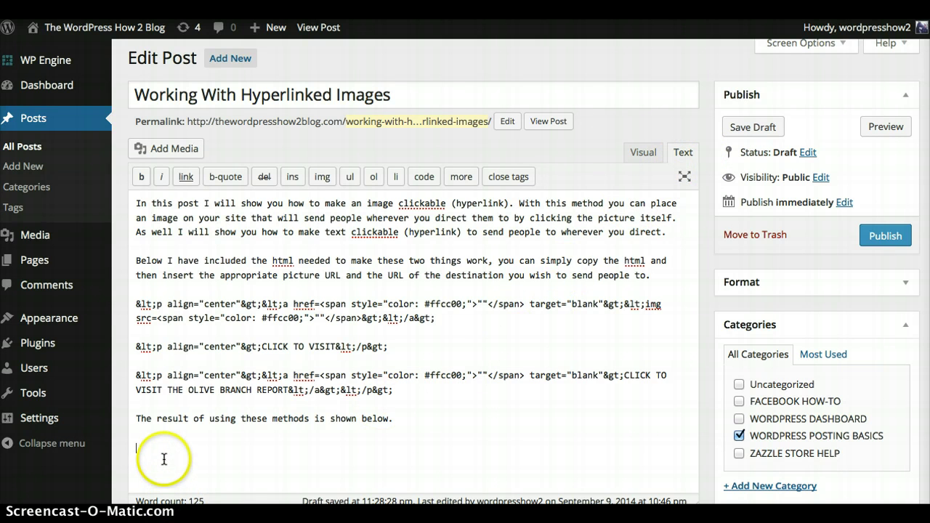
pyautogui.hotkey('ctrl', 'v')
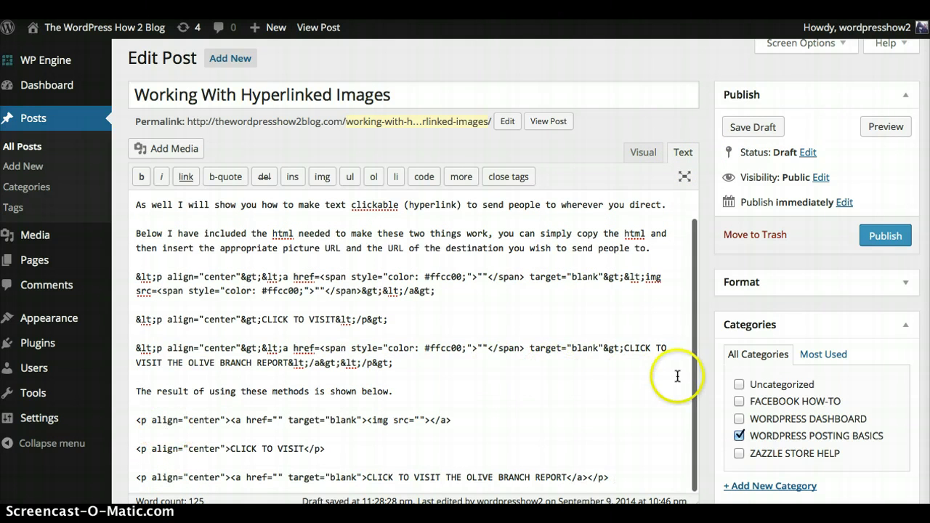
pyautogui.scroll(-1, 722, 383)
pyautogui.scroll(-3, 721, 383)
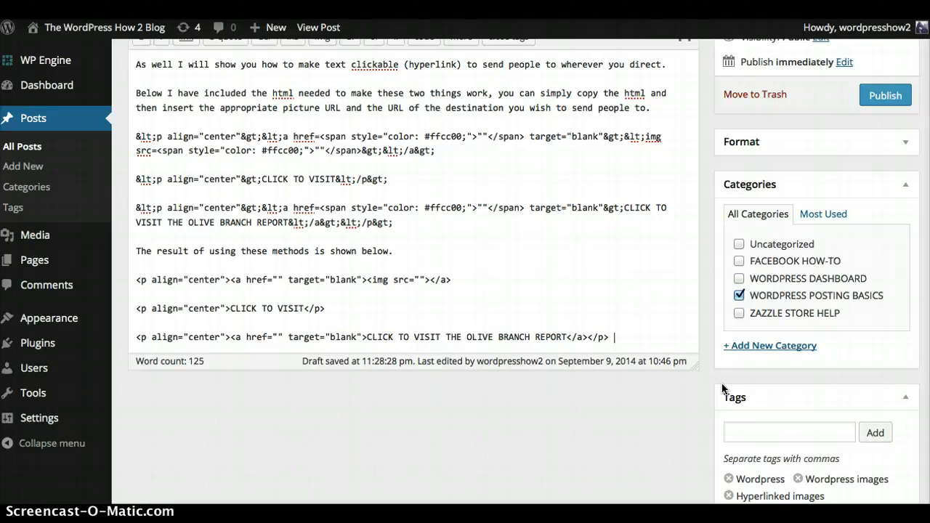
pyautogui.click(281, 278)
pyautogui.click(276, 279)
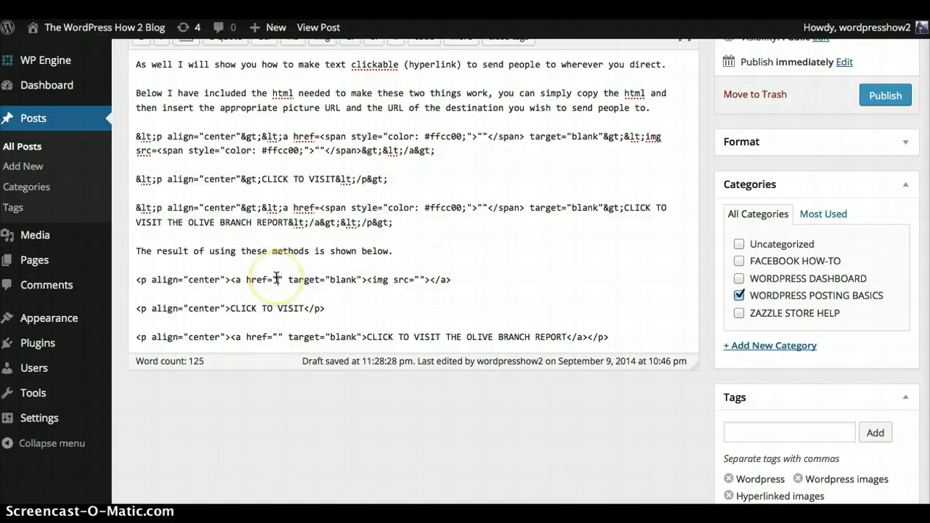
pyautogui.write('http:')
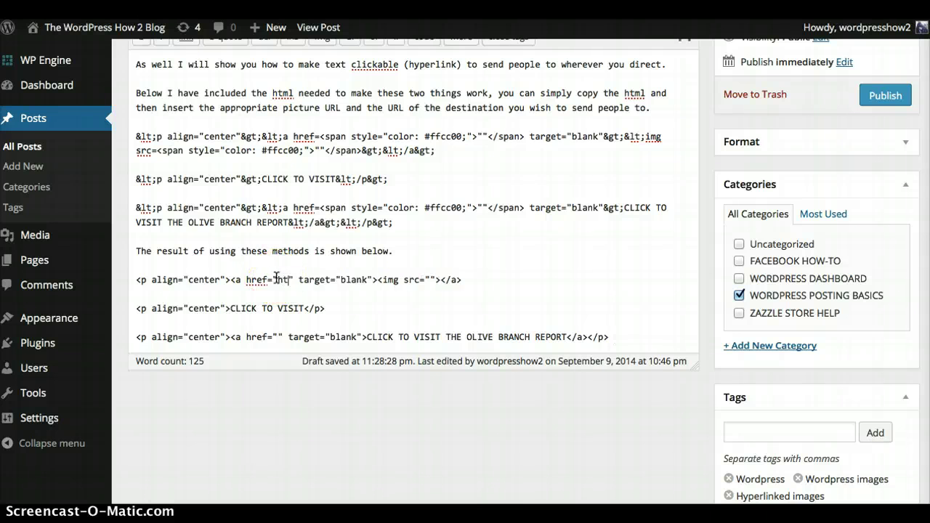
pyautogui.write('//')
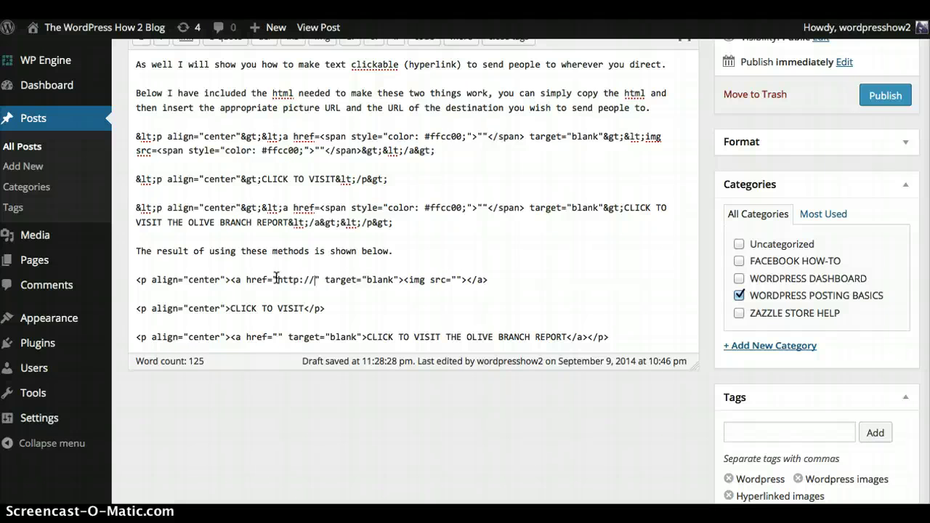
pyautogui.write('theword')
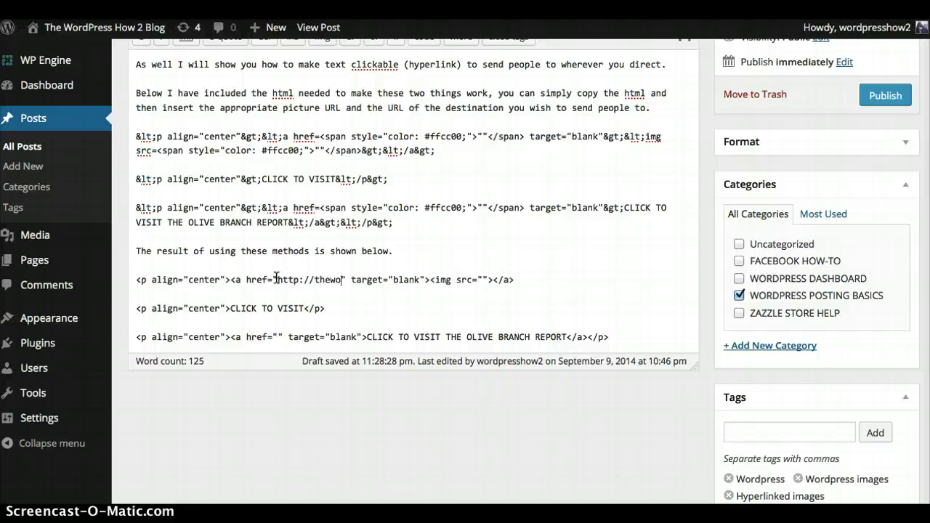
pyautogui.write('presshow')
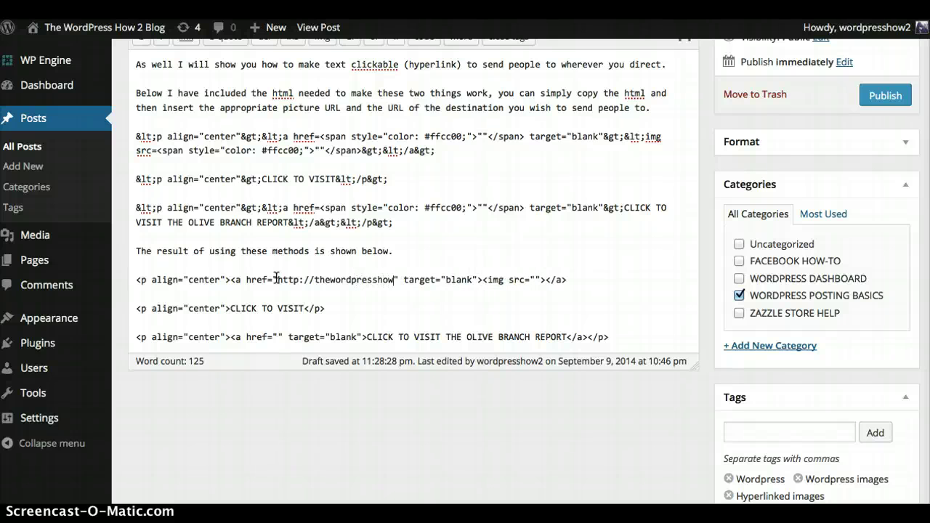
pyautogui.write('2')
pyautogui.write('blog')
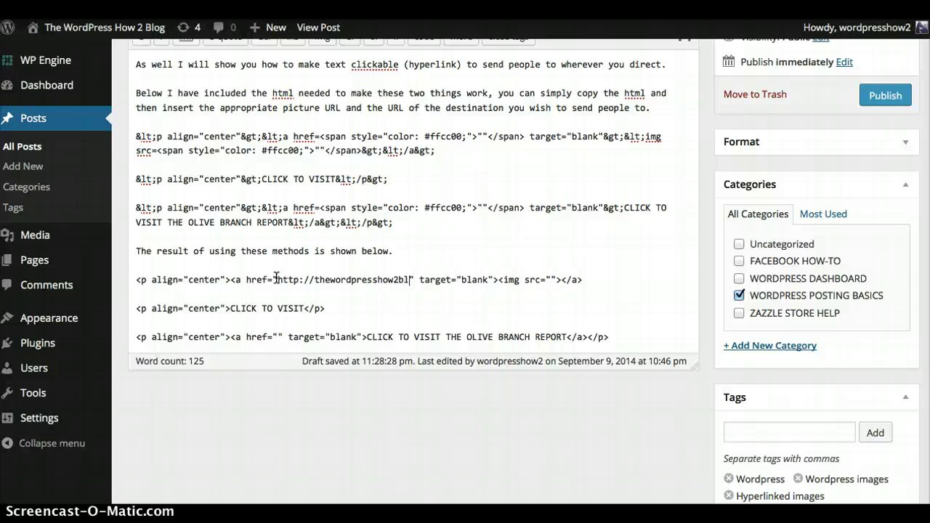
pyautogui.write('.com')
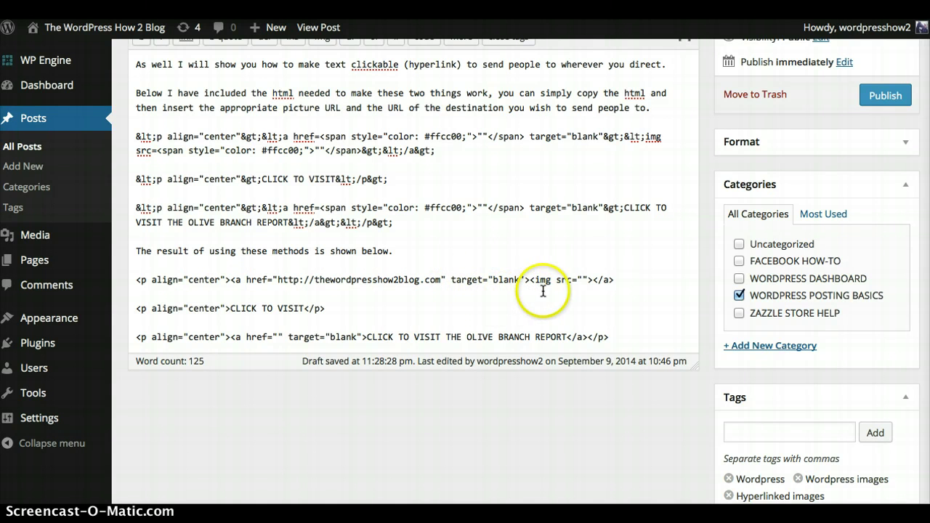
# Step: Copy the Old barn image's file URL from the media library and insert it as the img src in the pasted image link
pyautogui.click(581, 279)
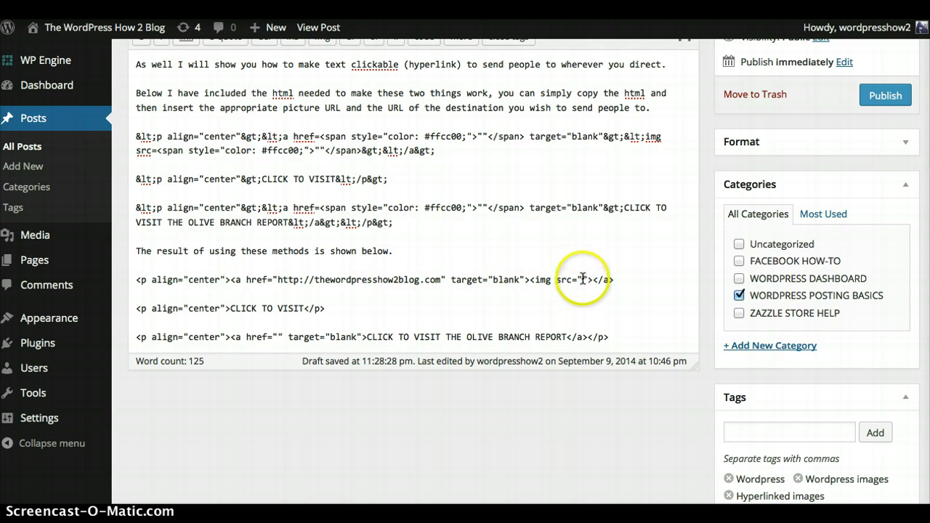
pyautogui.click(581, 279)
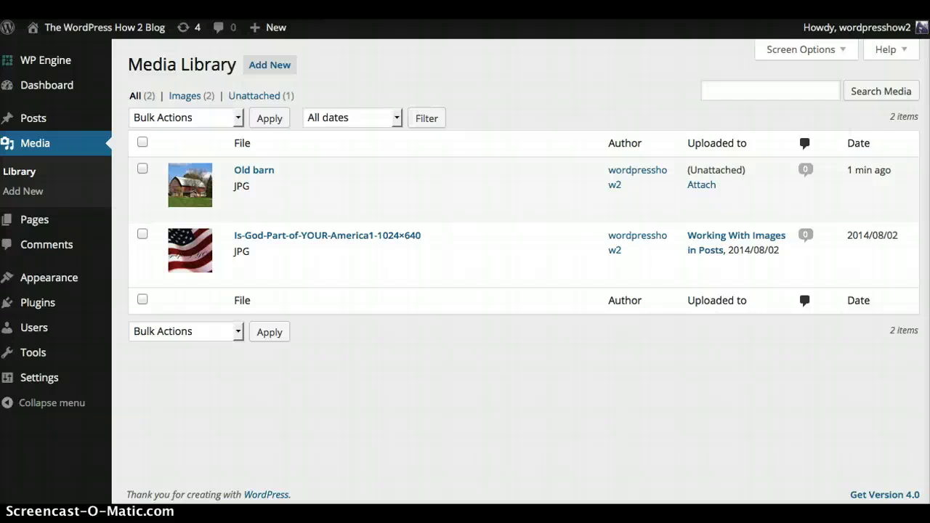
pyautogui.click(254, 170)
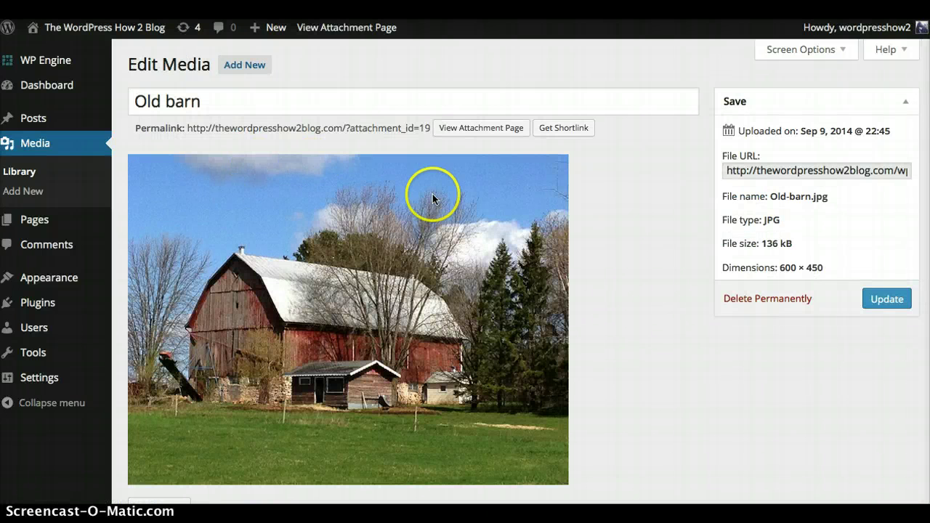
pyautogui.click(767, 170)
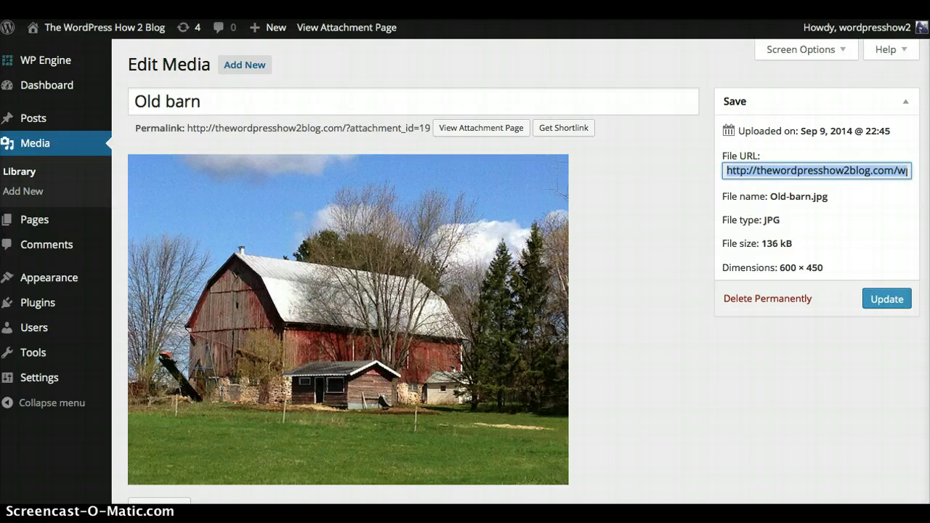
pyautogui.hotkey('ctrl', 'Tab')
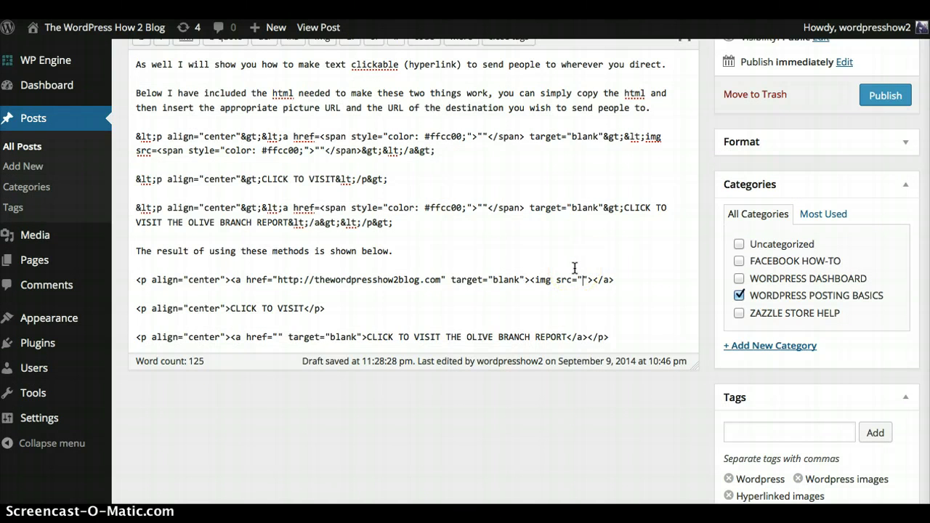
pyautogui.write('http://thewordpresshow2blog.com/wp-content/uploads/2014/09/Old-barn.jpg')
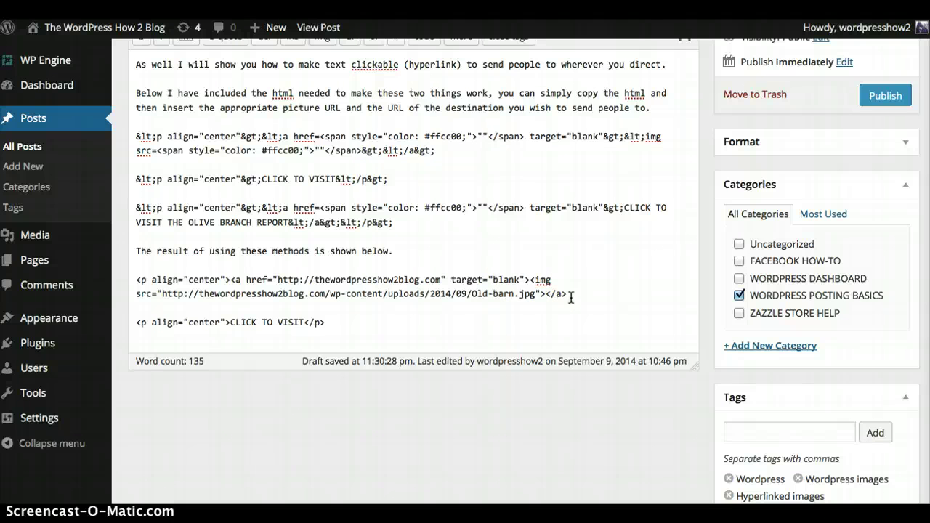
pyautogui.write('<p align="center"><a href="" target="blank">CLICK TO VISIT THE OLIVE BRANCH REPORT</a></p>')
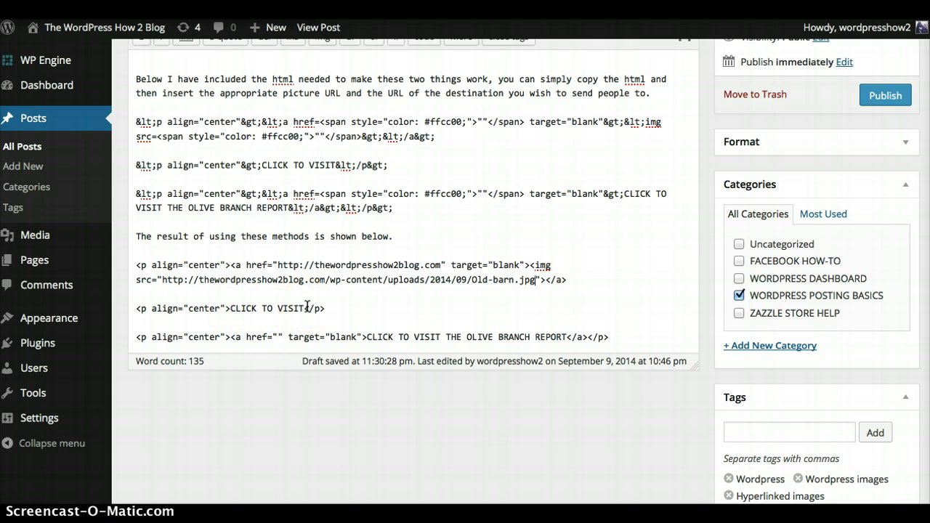
pyautogui.scroll(-2, 438, 275)
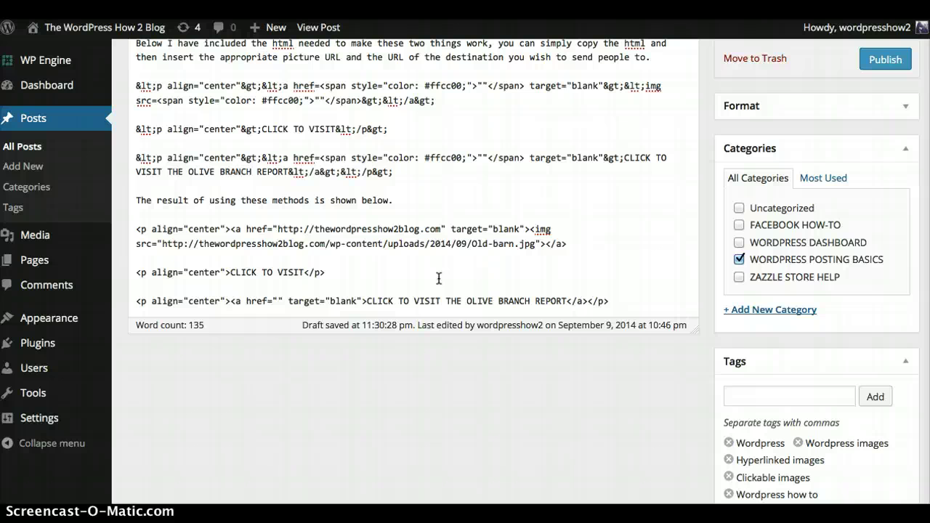
pyautogui.click(137, 301)
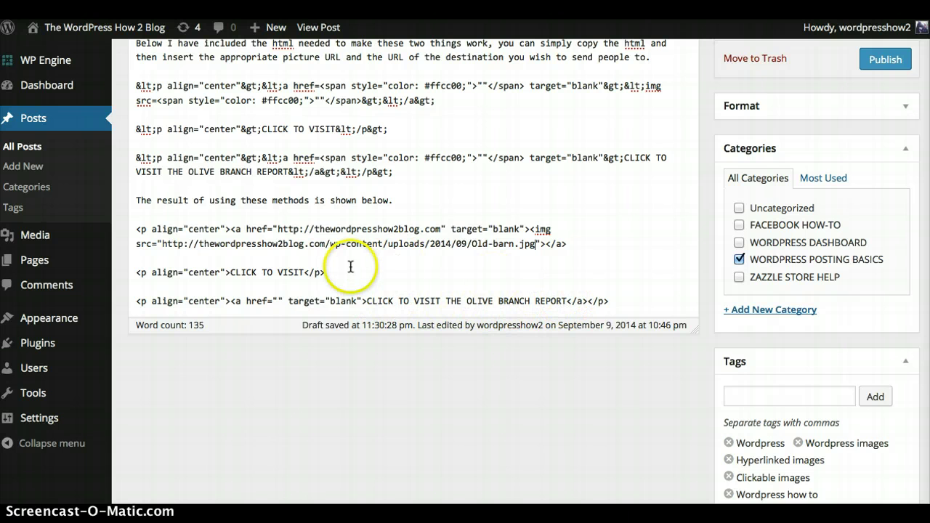
pyautogui.click(277, 300)
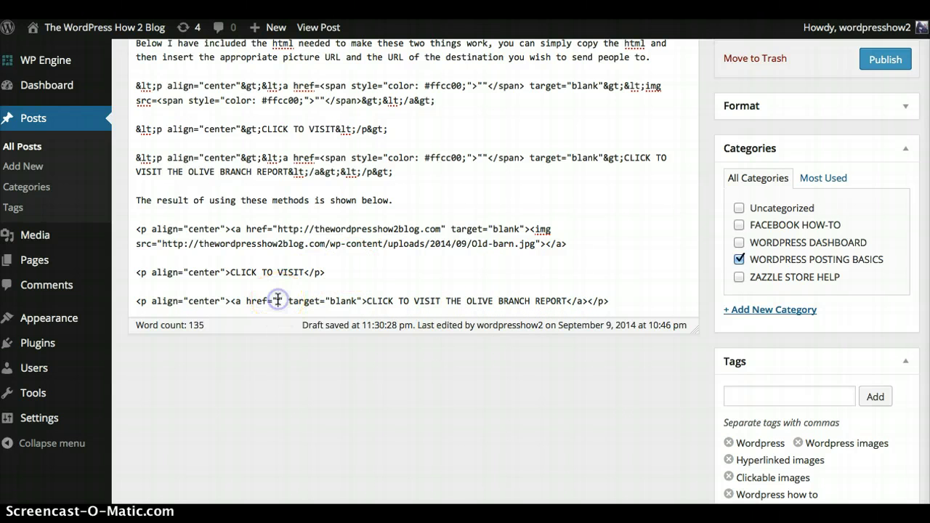
pyautogui.write('http://')
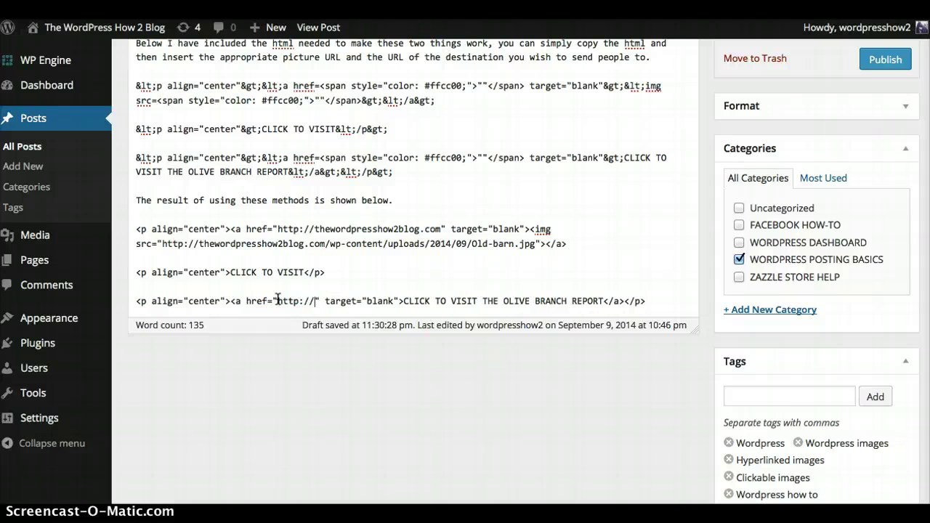
pyautogui.write('theolive')
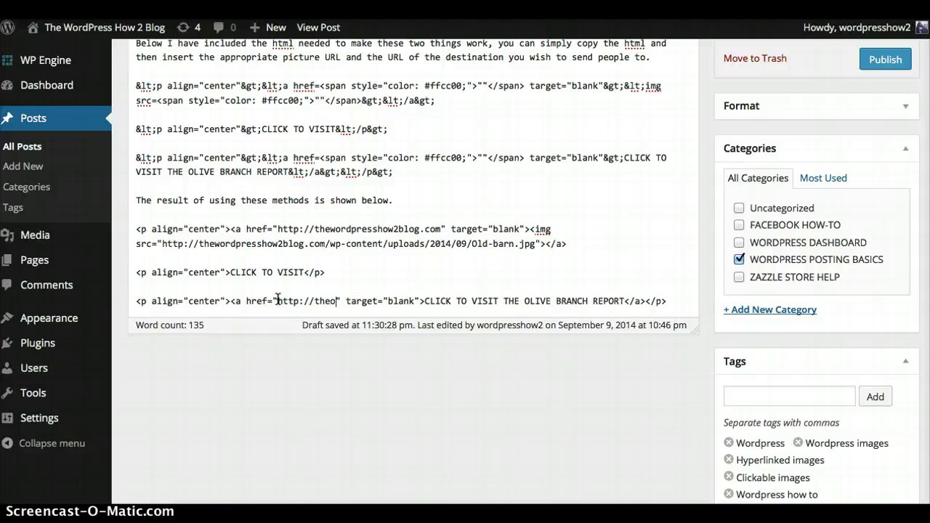
pyautogui.write('br')
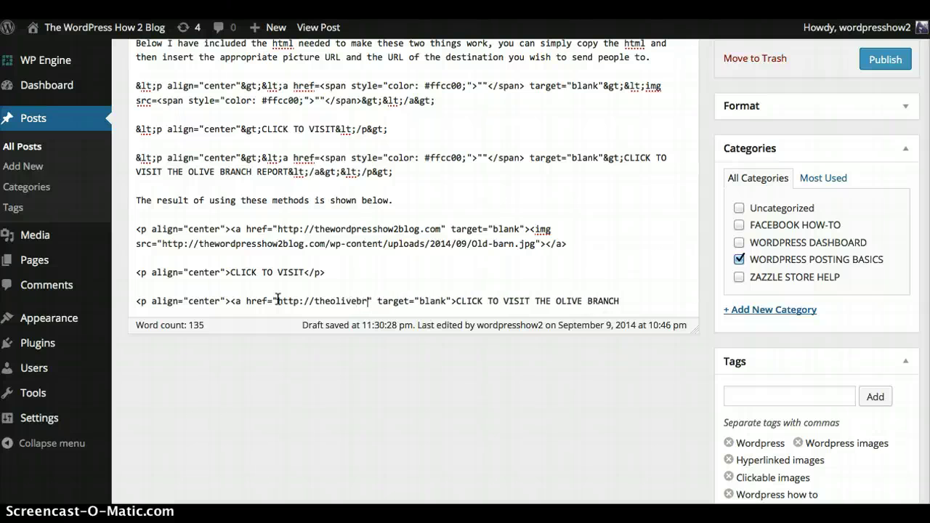
pyautogui.write('anchrep')
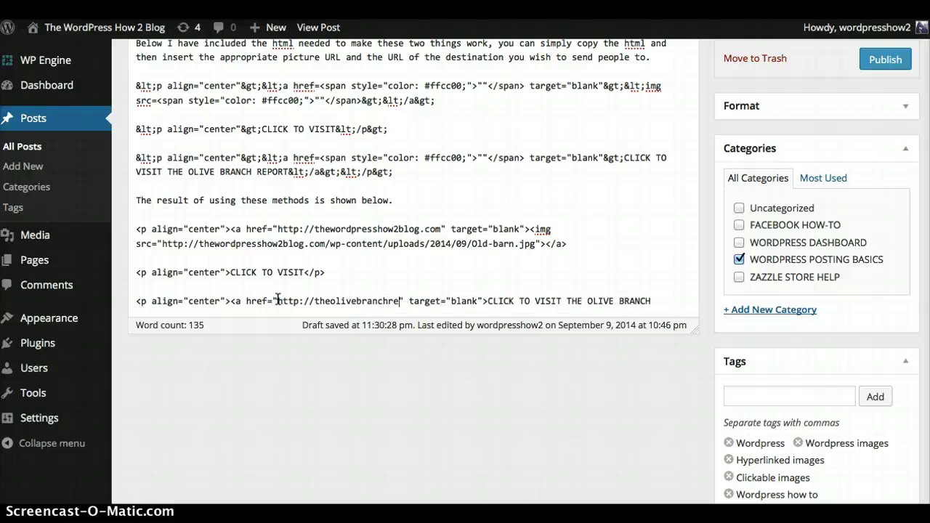
pyautogui.write('ort')
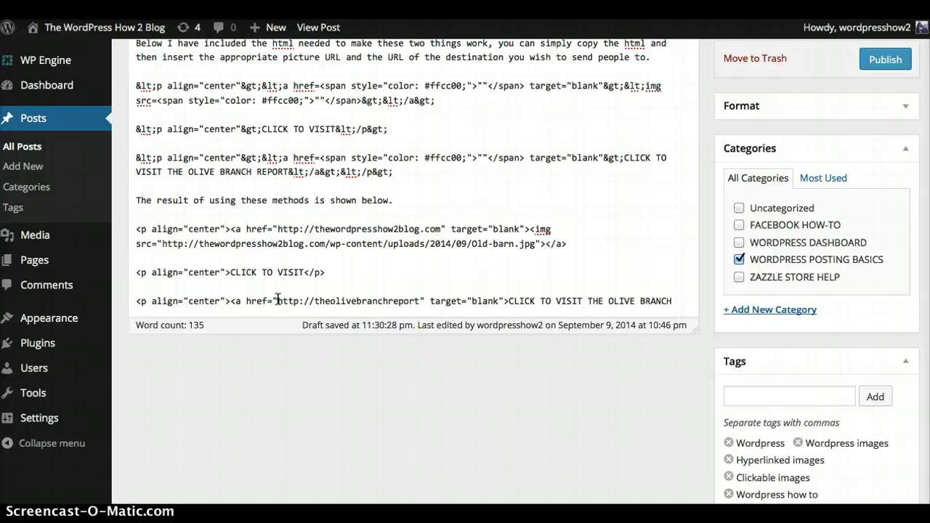
pyautogui.write('.com')
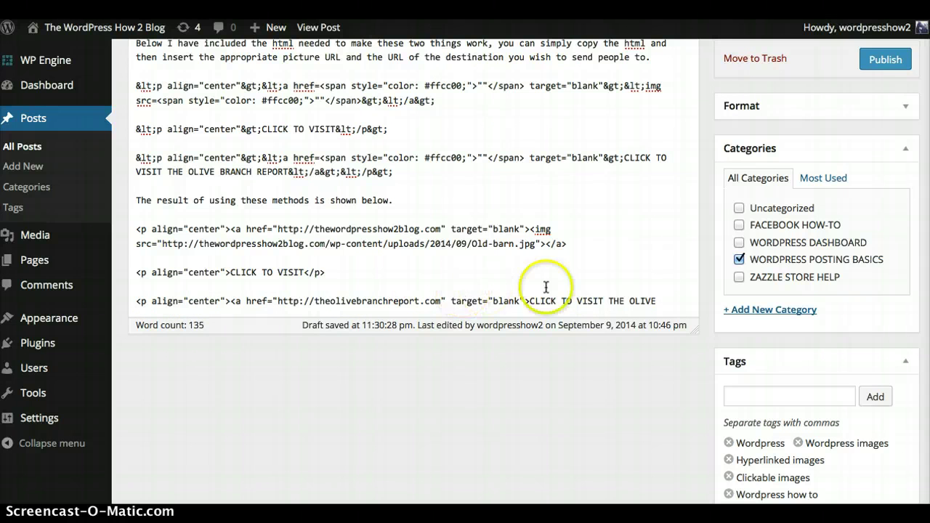
# Step: Show the post in the visual editor and review the rendered barn image and the centred text lines beneath it
pyautogui.scroll(5, 689, 402)
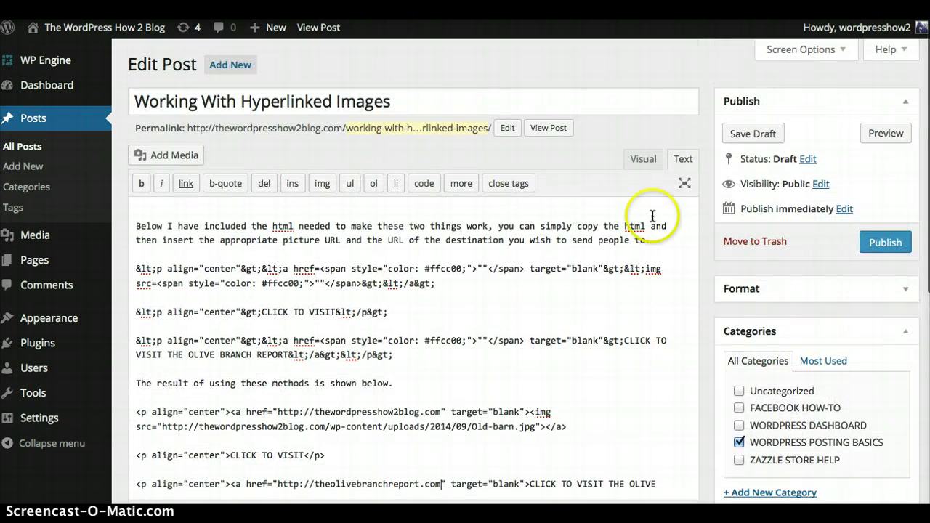
pyautogui.click(643, 158)
pyautogui.scroll(-5, 649, 332)
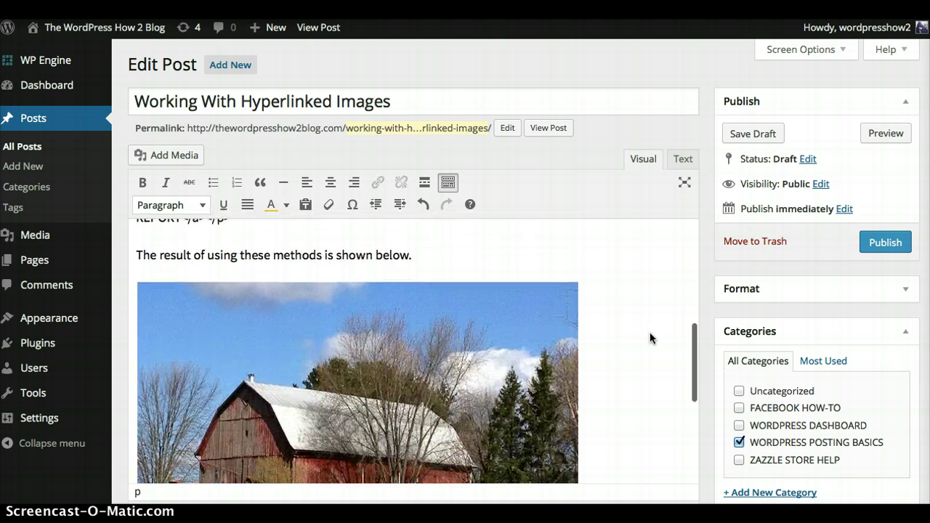
pyautogui.scroll(-6, 649, 338)
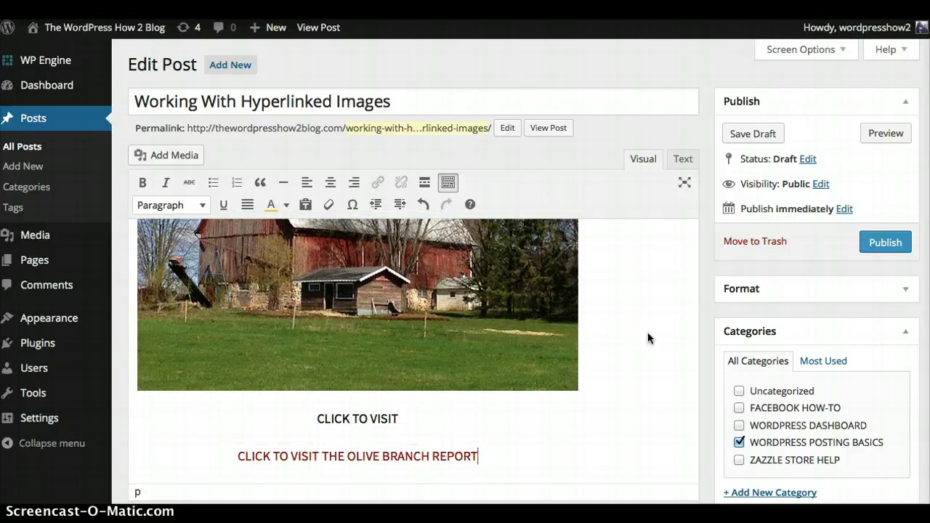
pyautogui.click(444, 454)
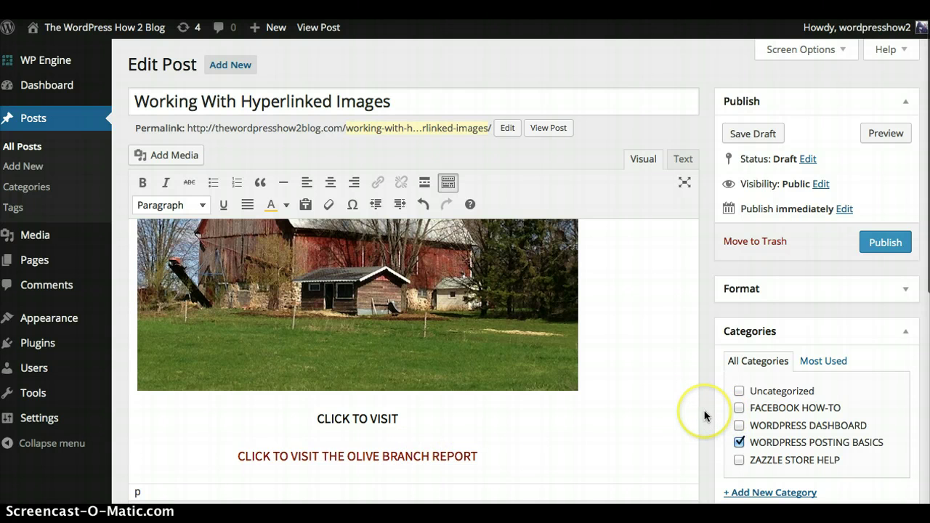
pyautogui.scroll(4, 680, 431)
pyautogui.scroll(3, 680, 432)
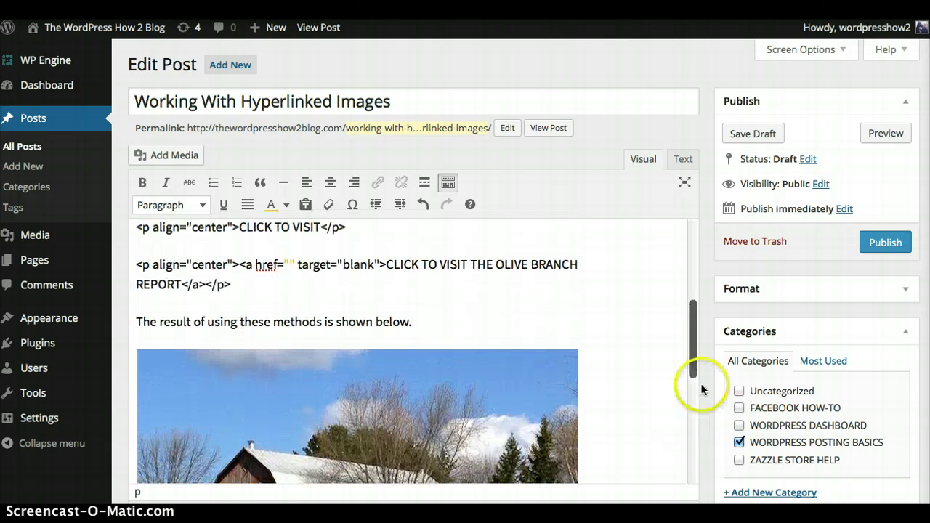
# Step: Preview the post and test the barn image's hyperlink by opening it from the preview page
pyautogui.click(877, 141)
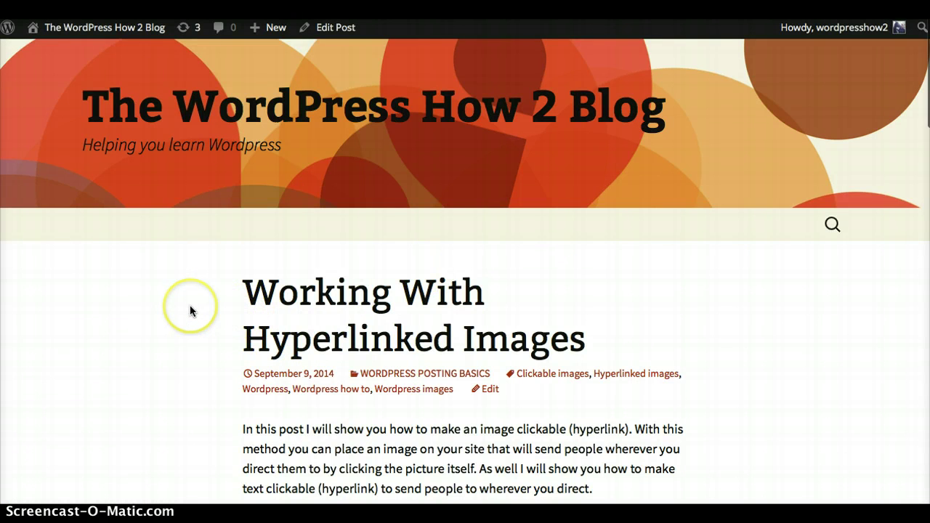
pyautogui.scroll(-3, 189, 309)
pyautogui.scroll(-2, 190, 311)
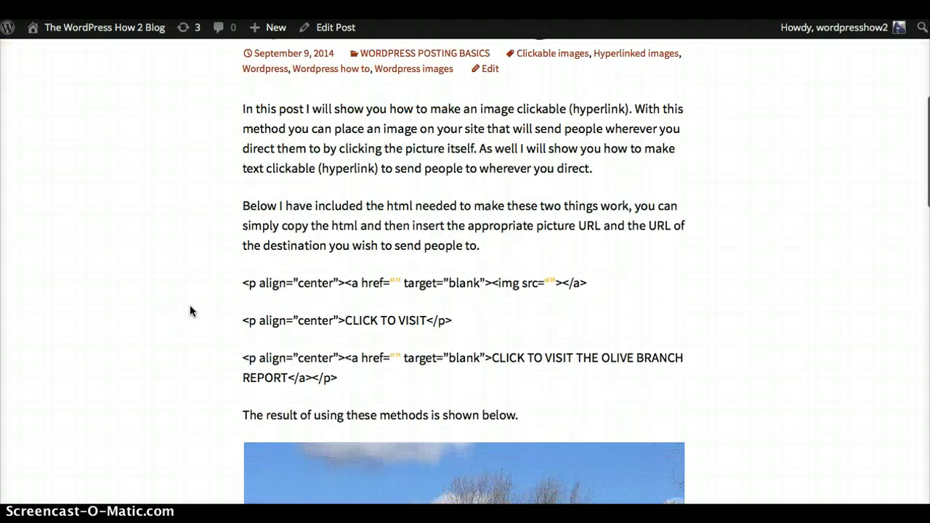
pyautogui.scroll(-1, 190, 311)
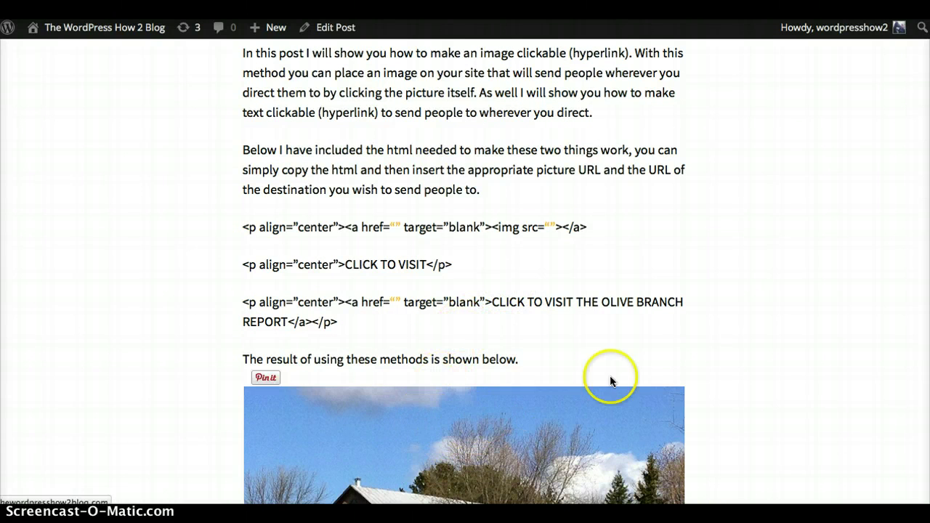
pyautogui.scroll(-5, 758, 305)
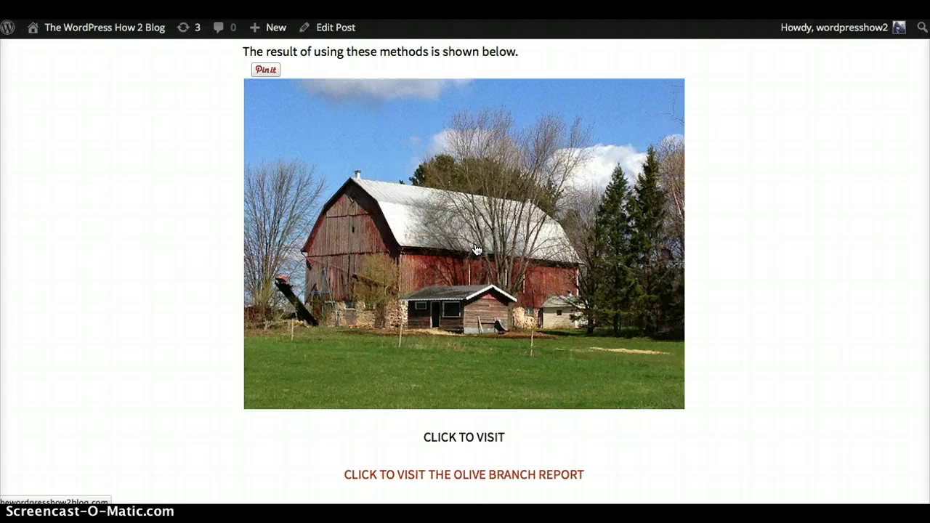
pyautogui.click(476, 250)
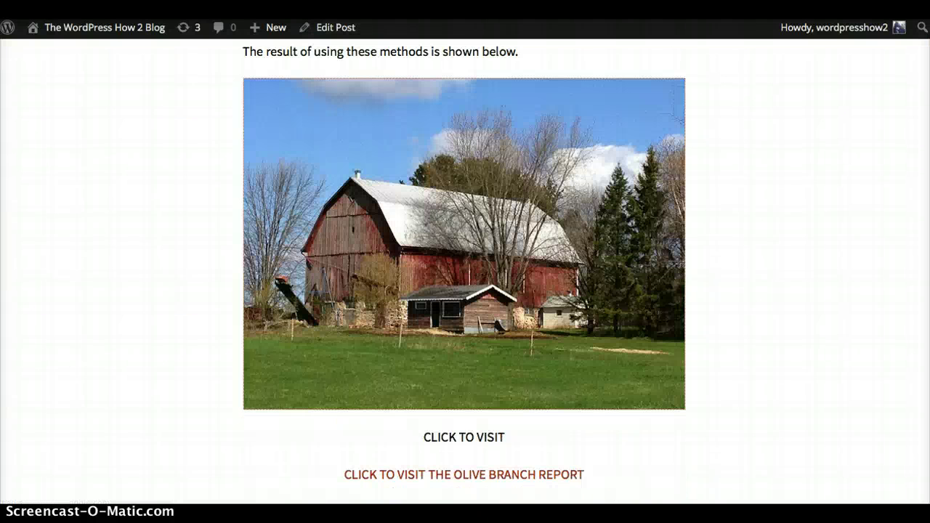
# Step: Test the "CLICK TO VISIT THE OLIVE BRANCH REPORT" link in the preview, look through the linked site and close it
pyautogui.scroll(-3, 764, 207)
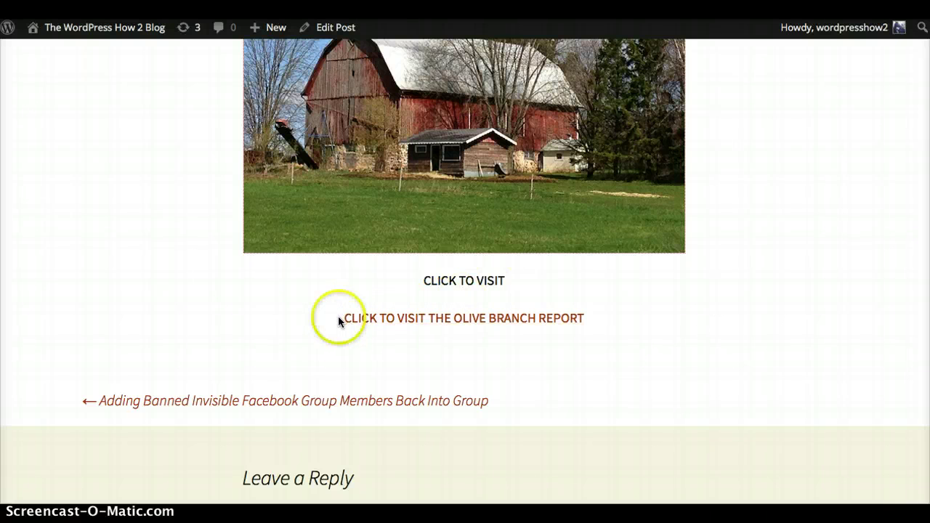
pyautogui.click(446, 324)
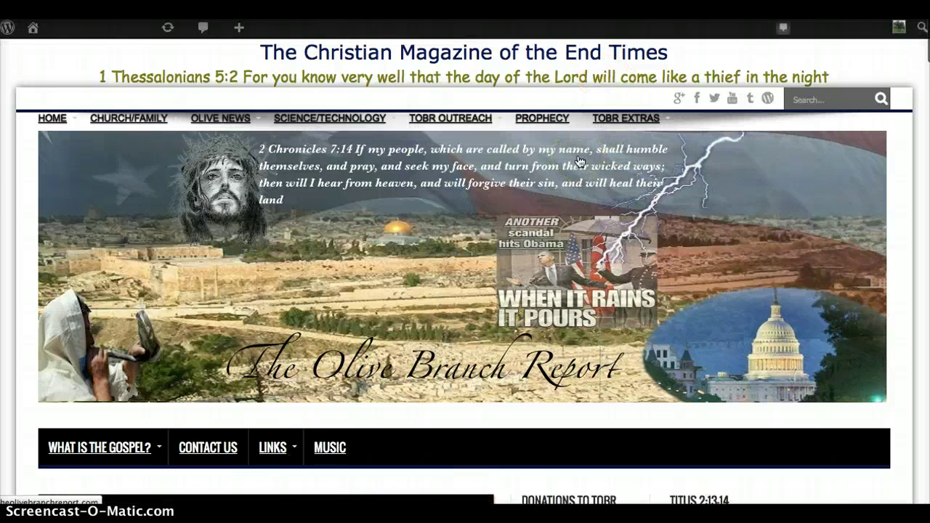
pyautogui.scroll(-5, 579, 161)
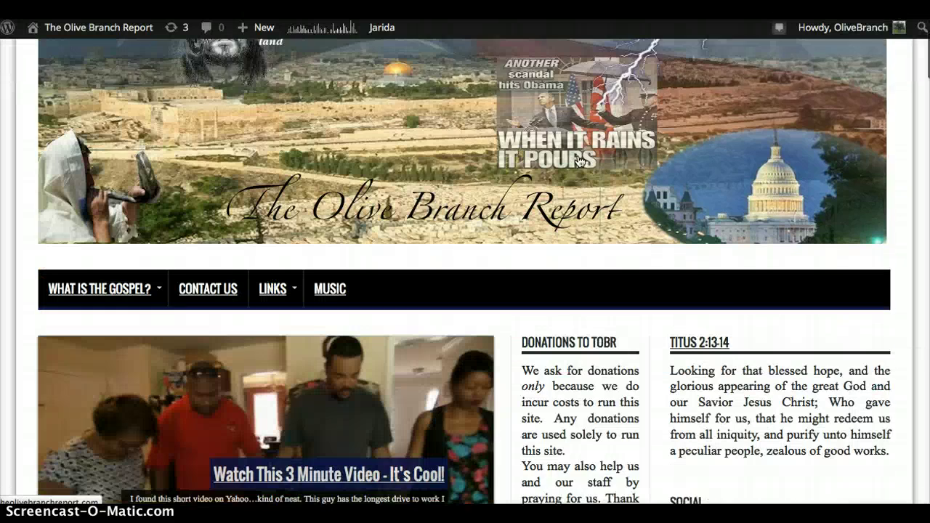
pyautogui.scroll(-5, 579, 160)
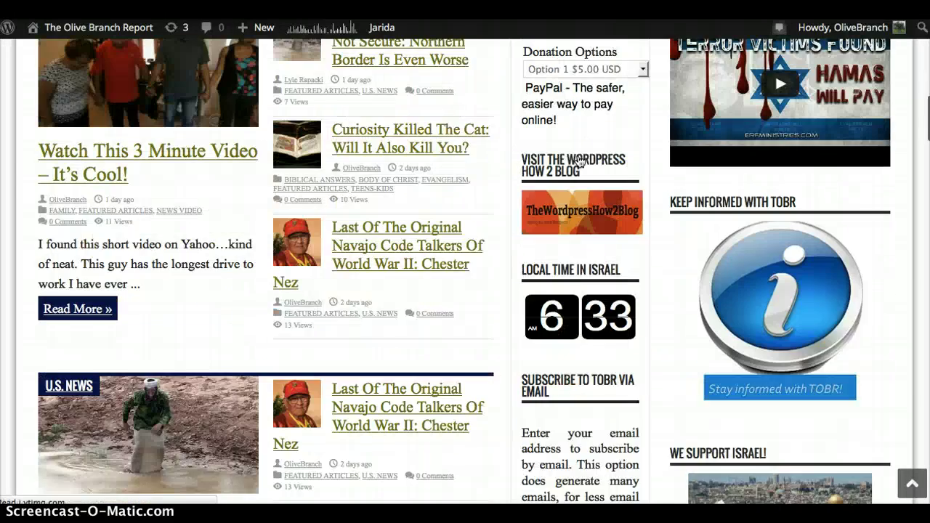
pyautogui.scroll(3, 579, 161)
pyautogui.hotkey('ctrl', 'w')
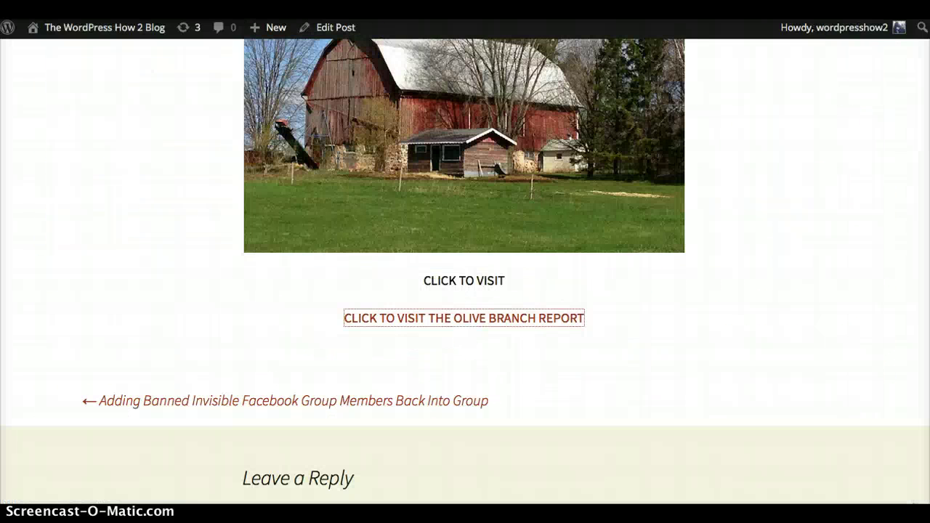
# Step: Review the previewed HTML samples and barn image, then return to the post editor and check the image and caption there
pyautogui.scroll(5, 154, 282)
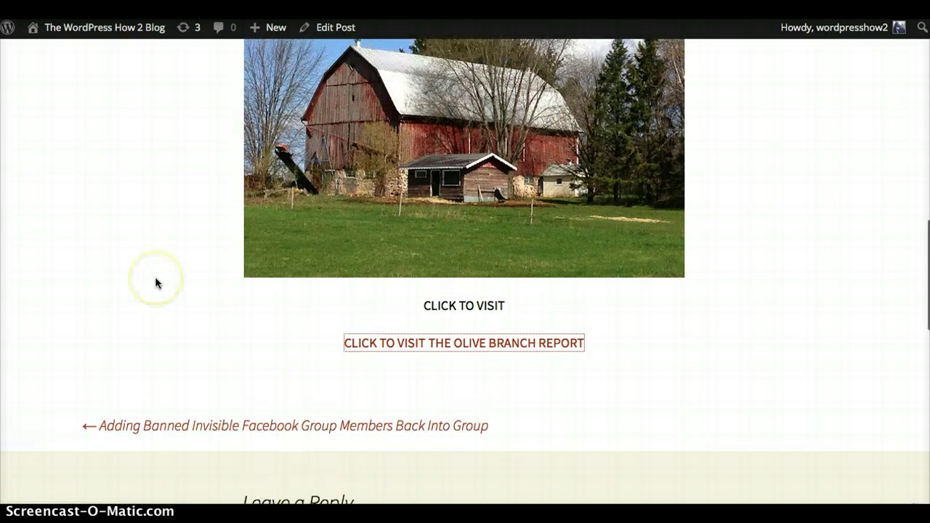
pyautogui.scroll(1, 155, 283)
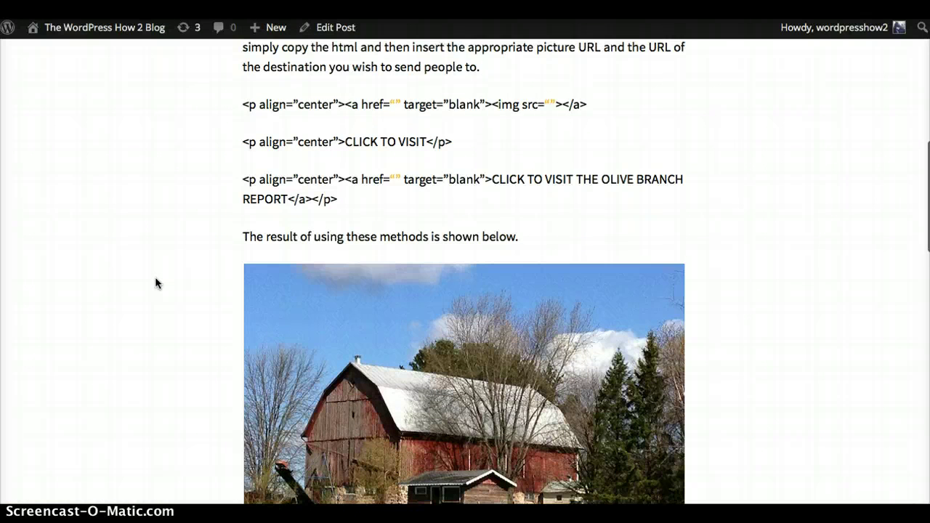
pyautogui.hotkey('ctrl', 'shift', 'Tab')
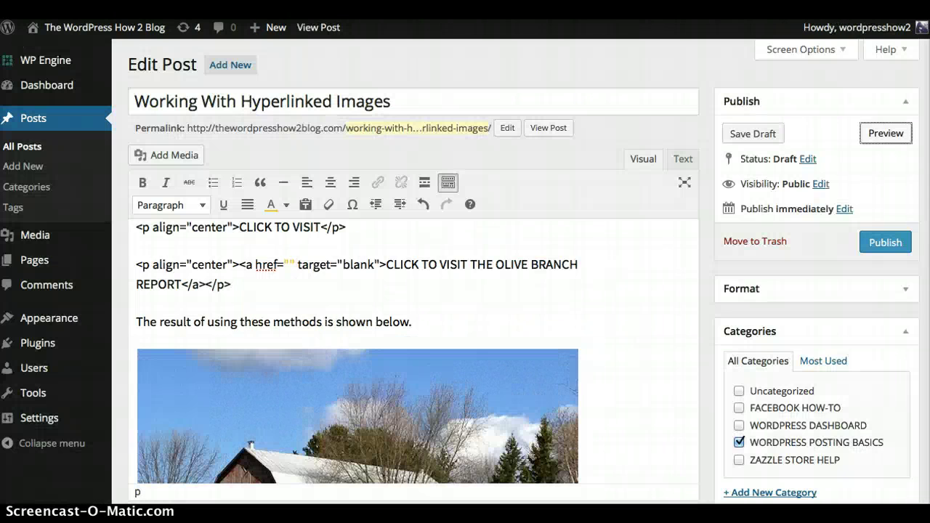
pyautogui.scroll(-4, 633, 290)
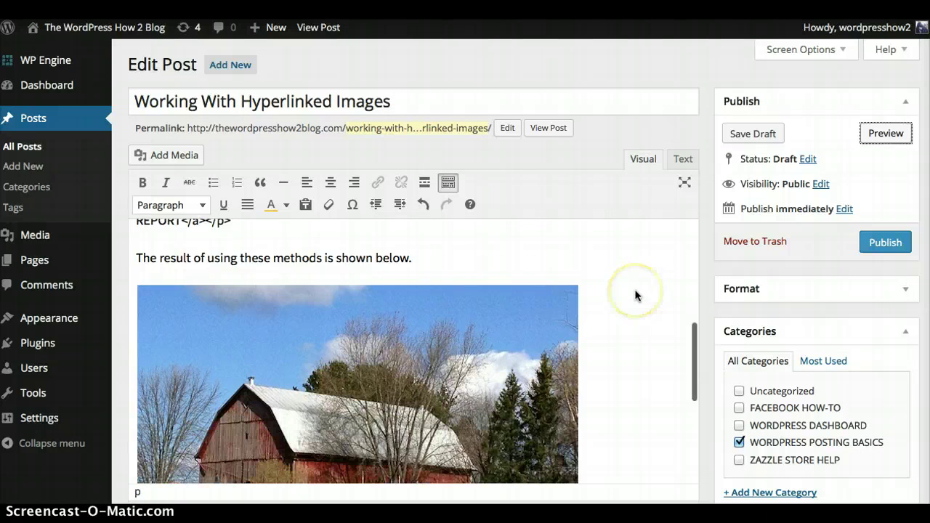
pyautogui.scroll(-1, 635, 295)
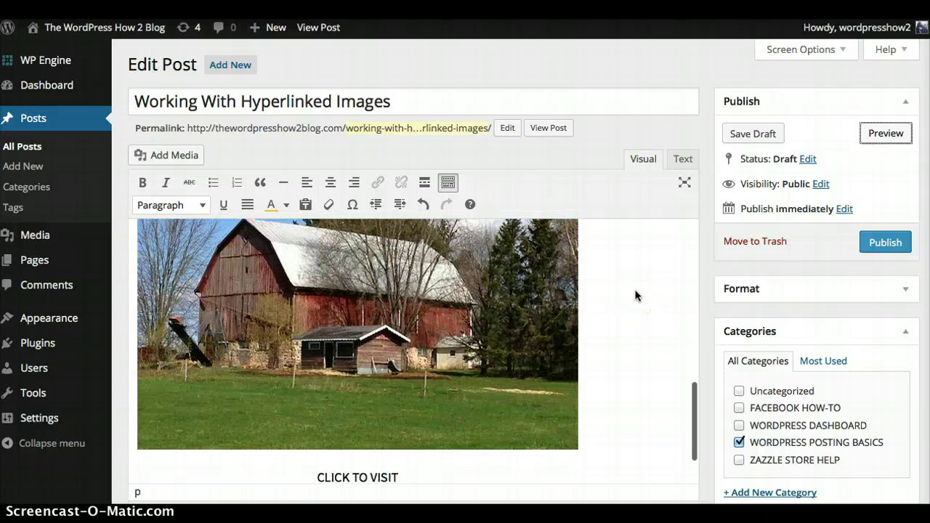